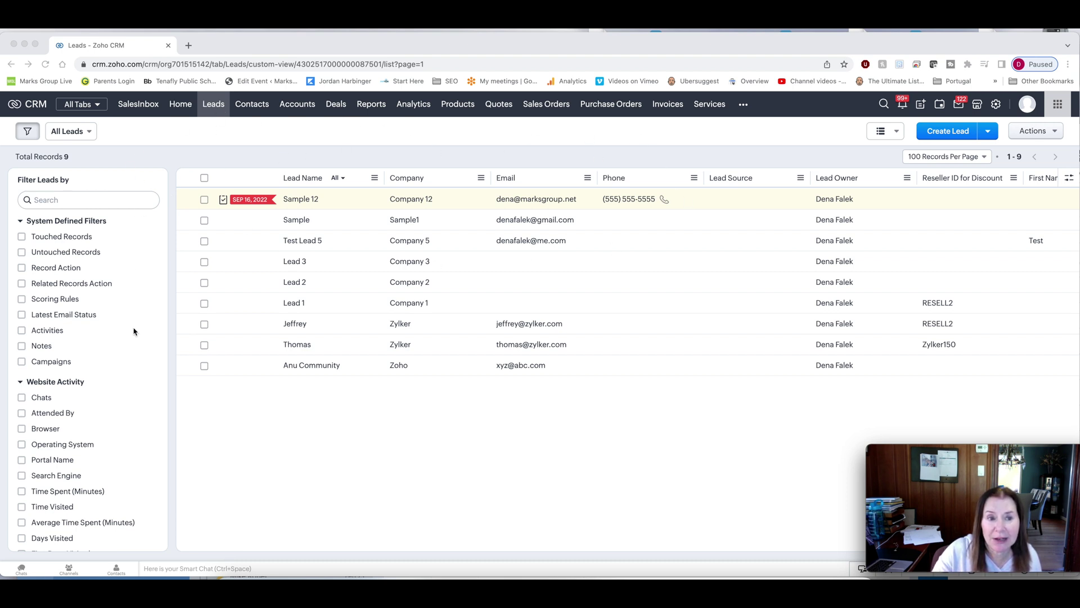
Step: Open the Sample 12 lead record from the All Leads list
{"action": "left_click", "coordinate": [307, 201]}
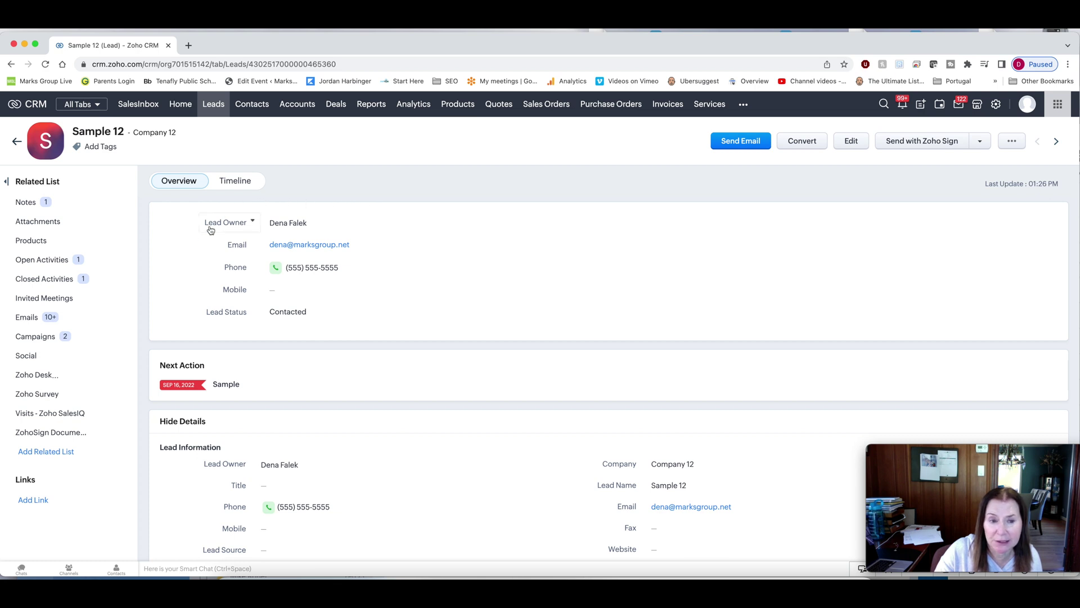
Step: Check the Lead Source options in Sample 12's Lead Information, leaving Lead Source empty
{"action": "scroll", "coordinate": [332, 370], "scroll_direction": "down", "scroll_amount": 4}
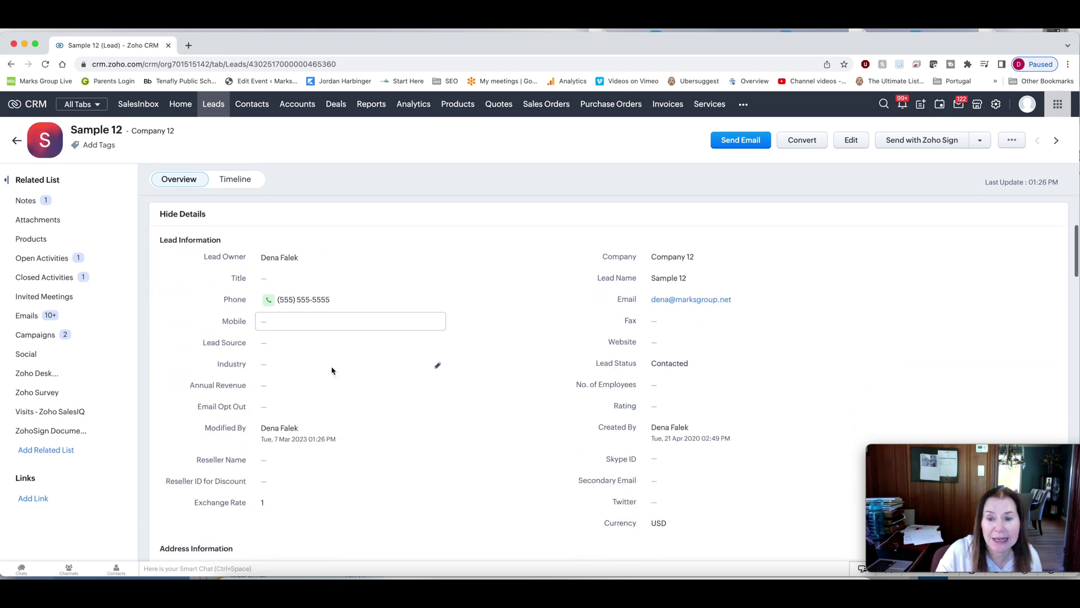
{"action": "scroll", "coordinate": [332, 371], "scroll_direction": "down", "scroll_amount": 1}
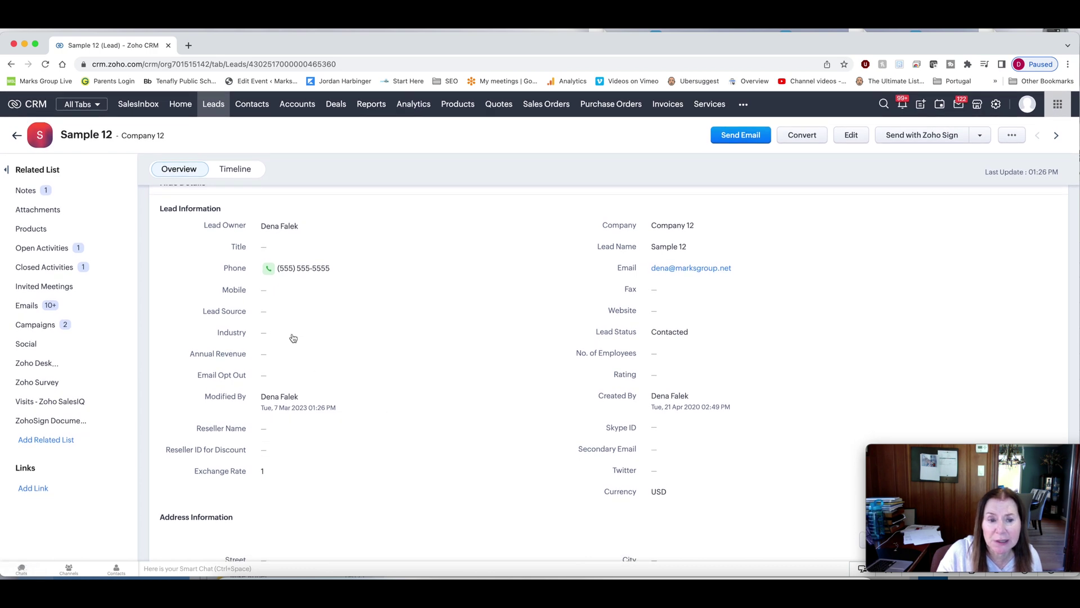
{"action": "left_click", "coordinate": [314, 312]}
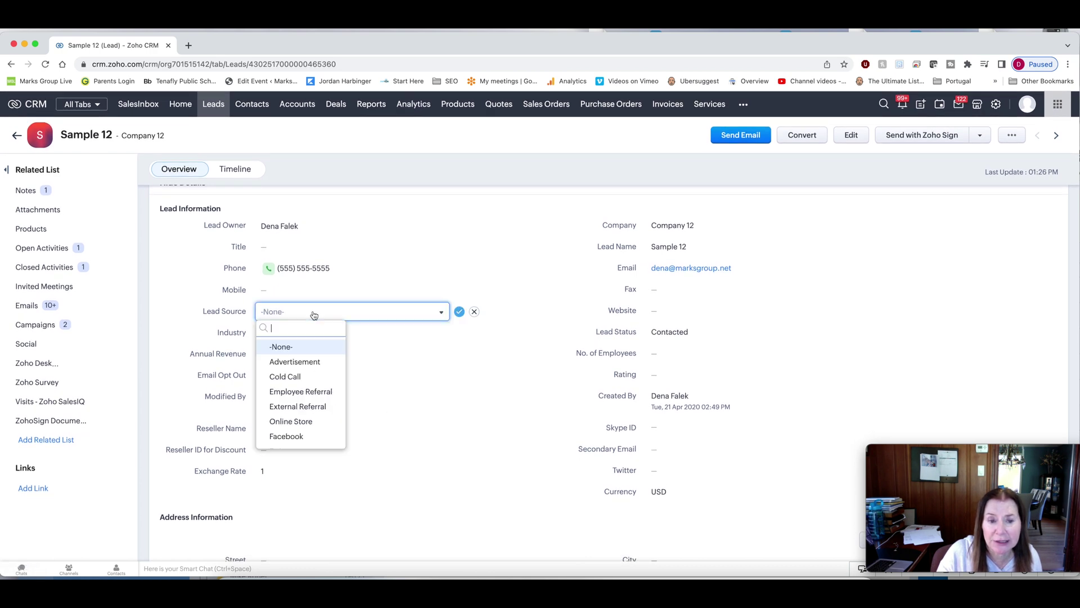
{"action": "scroll", "coordinate": [302, 401], "scroll_direction": "down", "scroll_amount": 5}
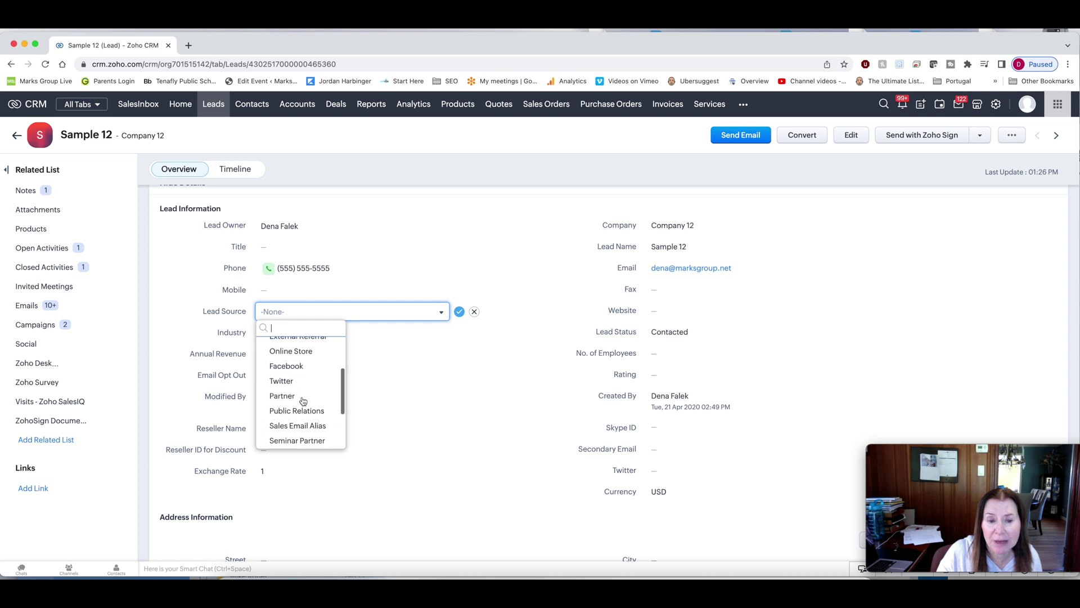
{"action": "scroll", "coordinate": [303, 400], "scroll_direction": "down", "scroll_amount": 1}
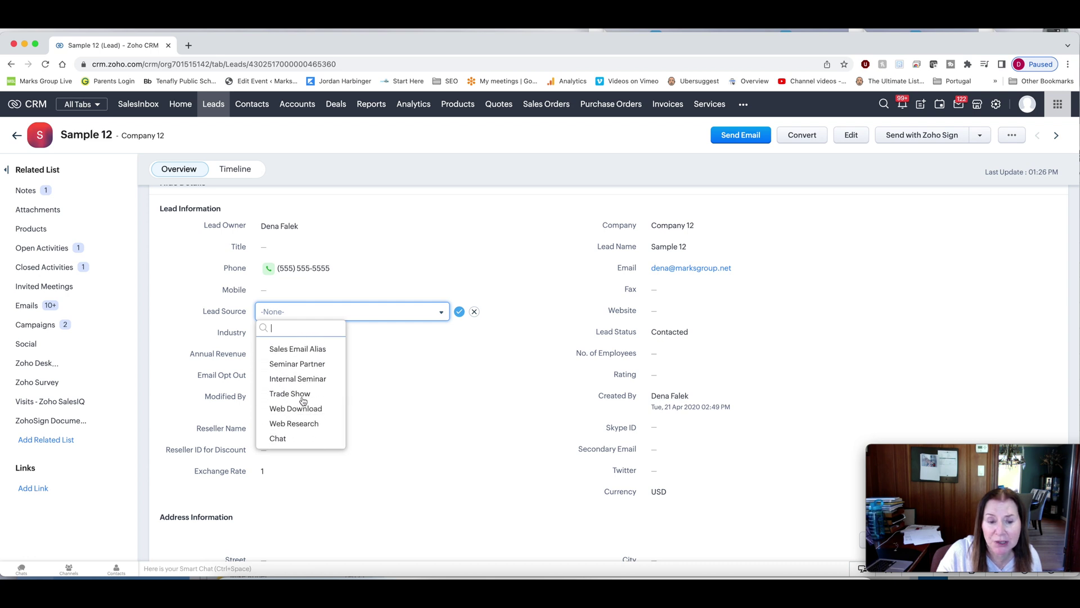
{"action": "scroll", "coordinate": [303, 401], "scroll_direction": "up", "scroll_amount": 3}
{"action": "scroll", "coordinate": [302, 400], "scroll_direction": "up", "scroll_amount": 3}
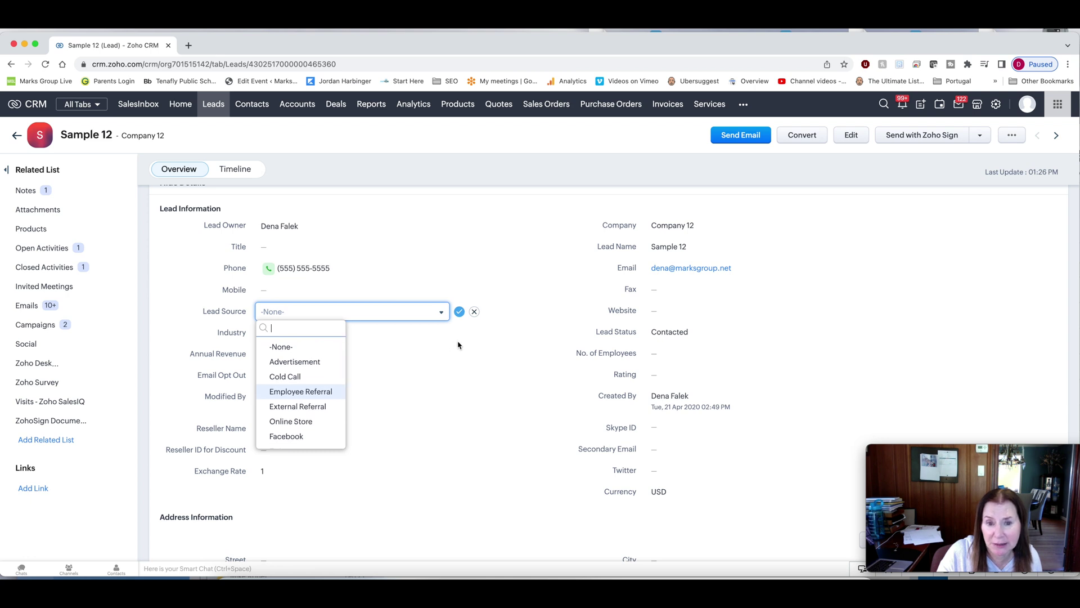
{"action": "left_click", "coordinate": [476, 313]}
{"action": "left_click", "coordinate": [475, 312]}
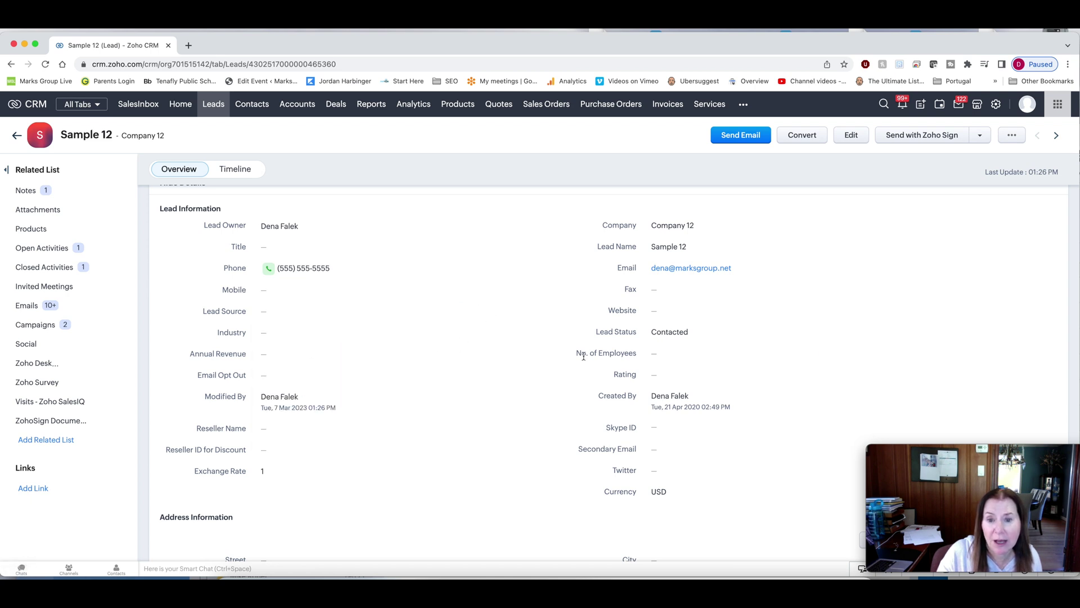
{"action": "left_click", "coordinate": [747, 333]}
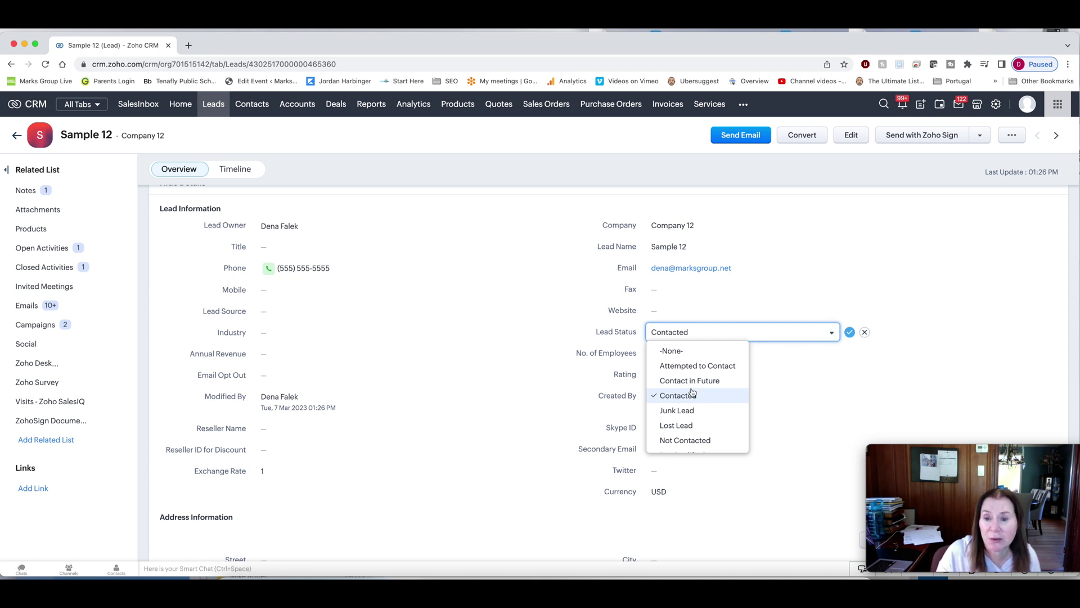
{"action": "scroll", "coordinate": [698, 435], "scroll_direction": "down", "scroll_amount": 2}
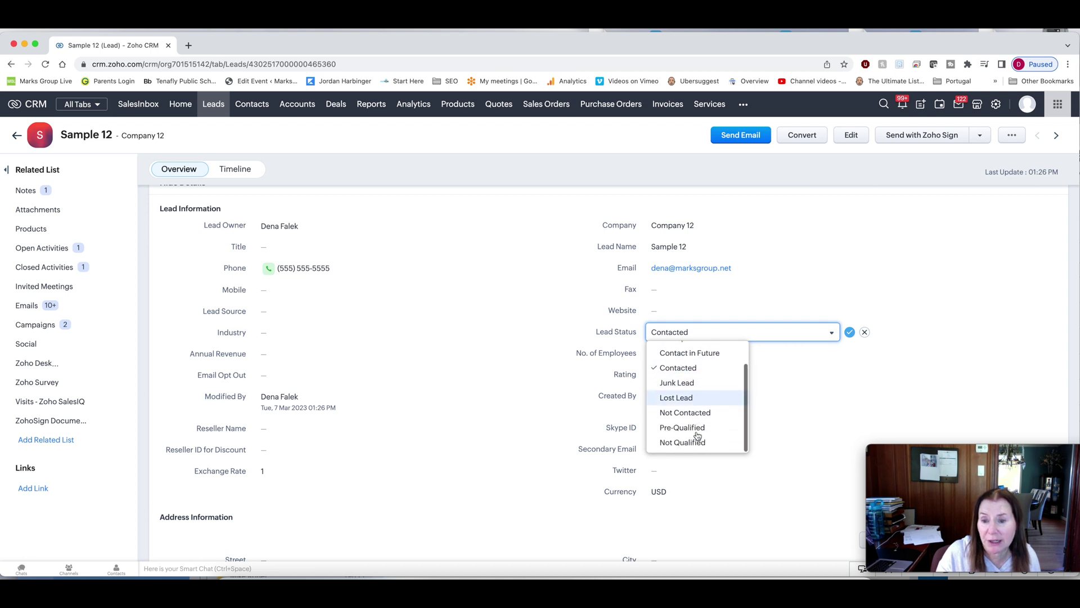
{"action": "scroll", "coordinate": [697, 435], "scroll_direction": "up", "scroll_amount": 2}
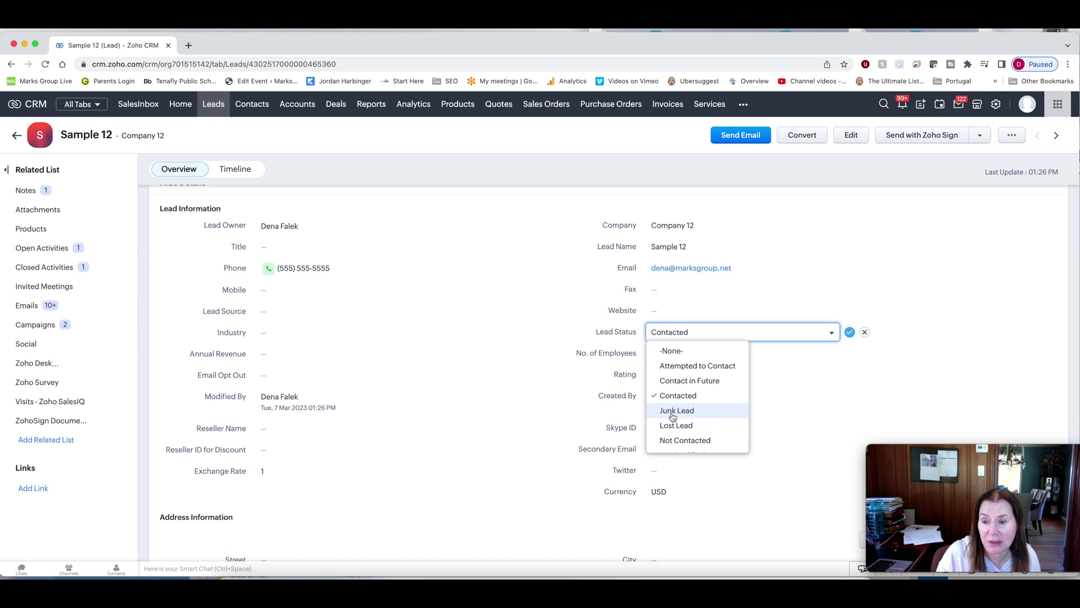
{"action": "scroll", "coordinate": [691, 417], "scroll_direction": "down", "scroll_amount": 2}
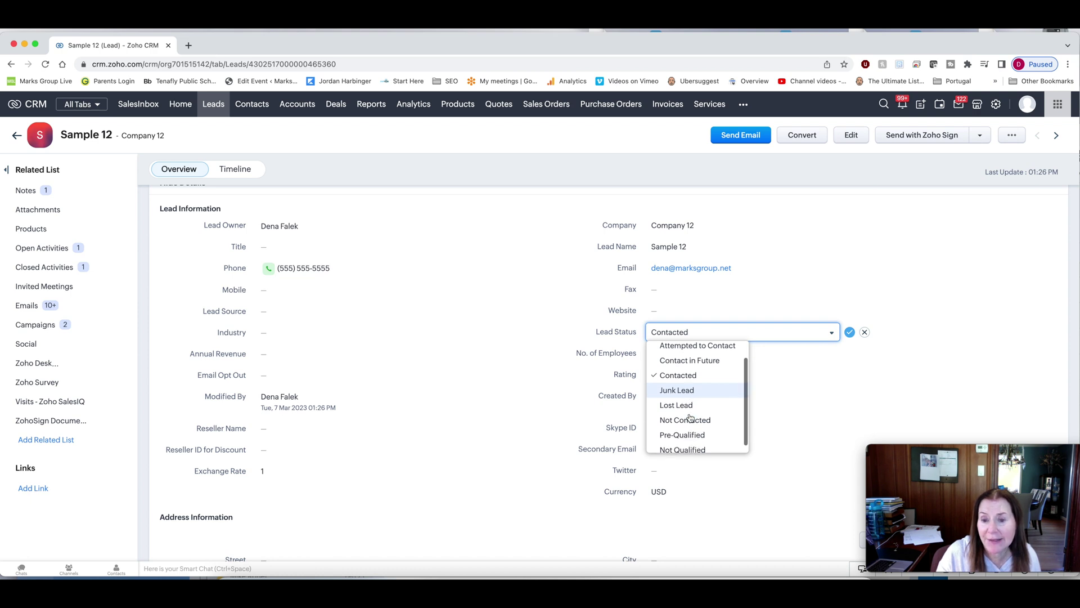
{"action": "scroll", "coordinate": [691, 417], "scroll_direction": "up", "scroll_amount": 1}
{"action": "scroll", "coordinate": [690, 417], "scroll_direction": "up", "scroll_amount": 1}
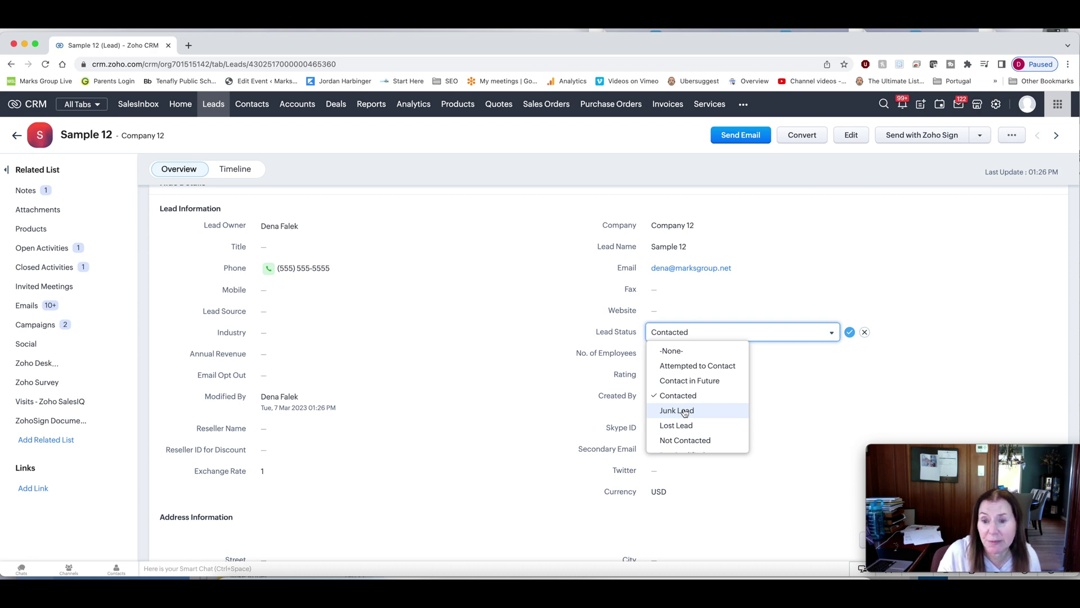
{"action": "scroll", "coordinate": [685, 414], "scroll_direction": "down", "scroll_amount": 2}
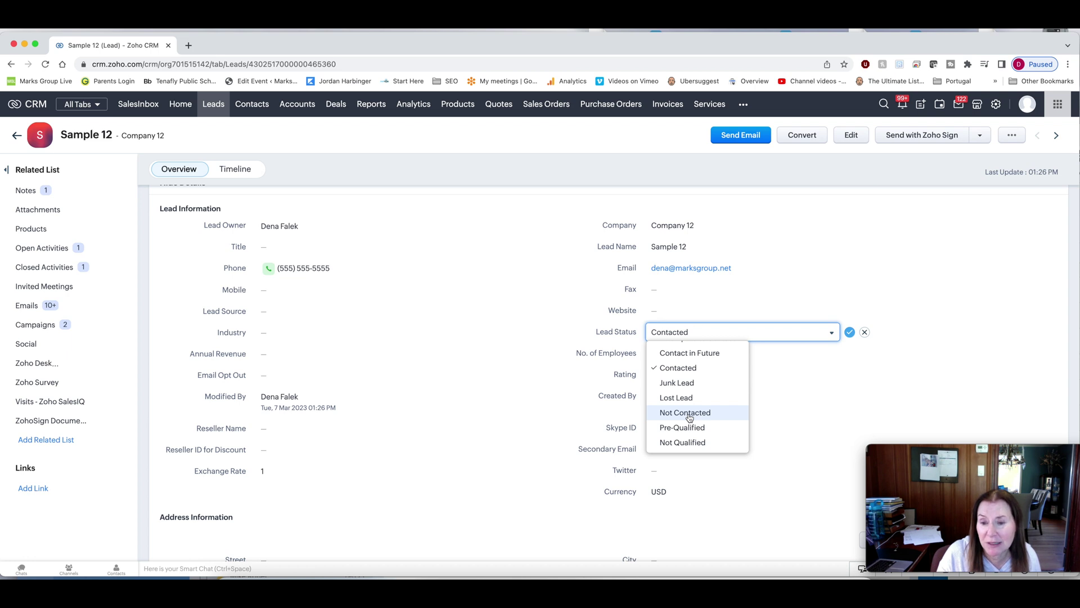
{"action": "scroll", "coordinate": [690, 417], "scroll_direction": "up", "scroll_amount": 2}
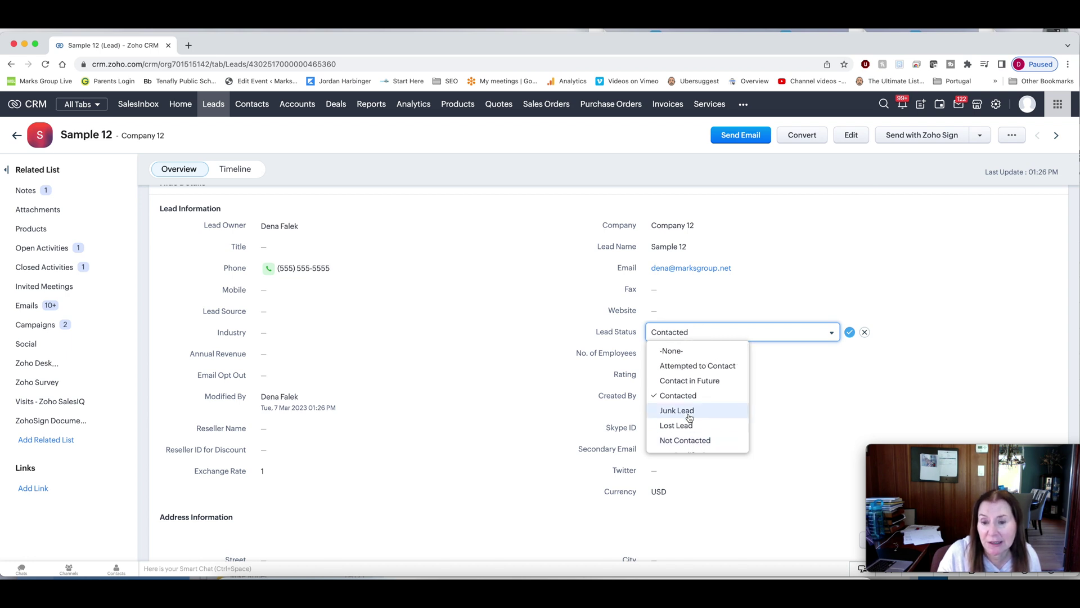
{"action": "left_click", "coordinate": [816, 356]}
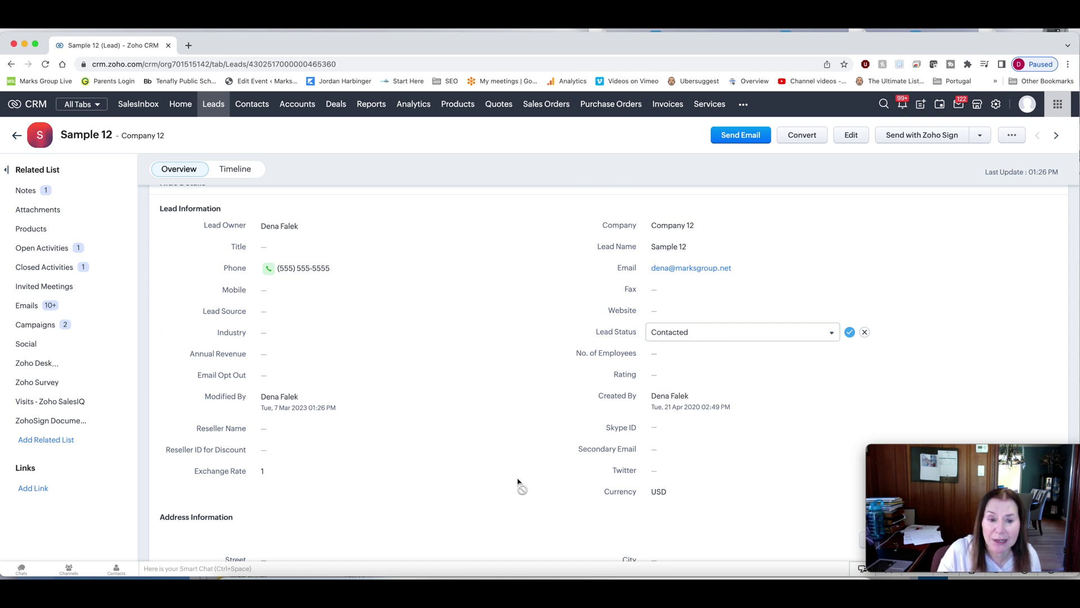
{"action": "scroll", "coordinate": [518, 482], "scroll_direction": "down", "scroll_amount": 3}
{"action": "scroll", "coordinate": [517, 482], "scroll_direction": "up", "scroll_amount": 2}
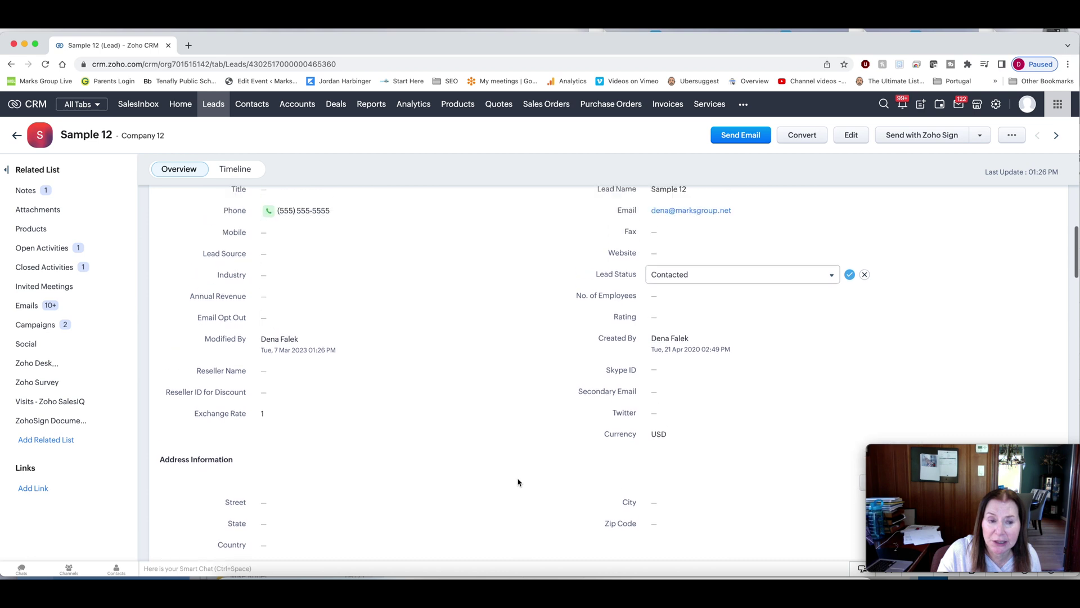
{"action": "scroll", "coordinate": [518, 482], "scroll_direction": "up", "scroll_amount": 3}
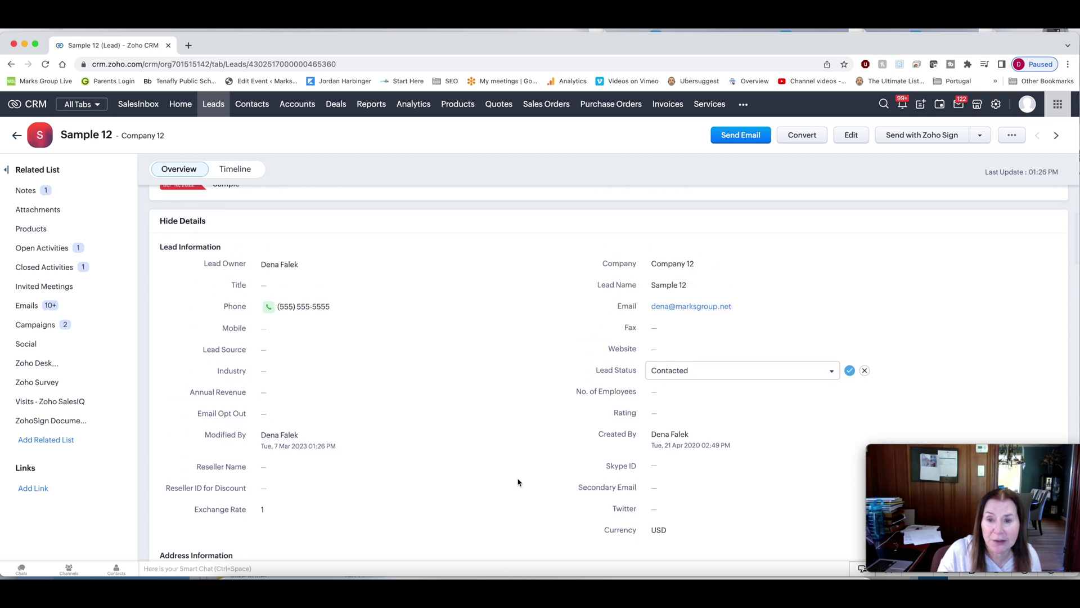
{"action": "scroll", "coordinate": [517, 482], "scroll_direction": "up", "scroll_amount": 1}
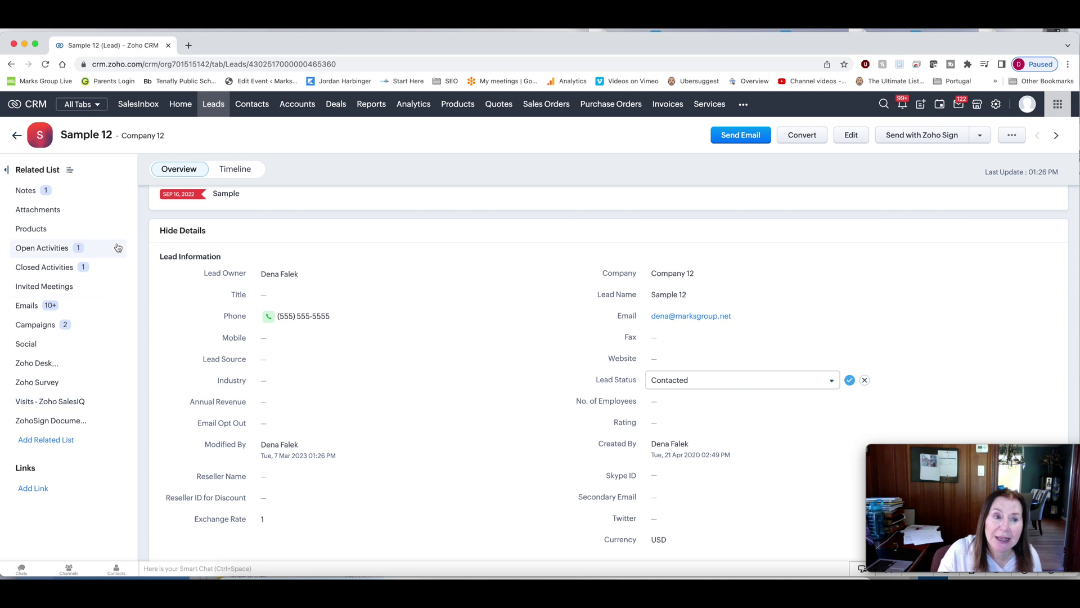
{"action": "left_click", "coordinate": [26, 190]}
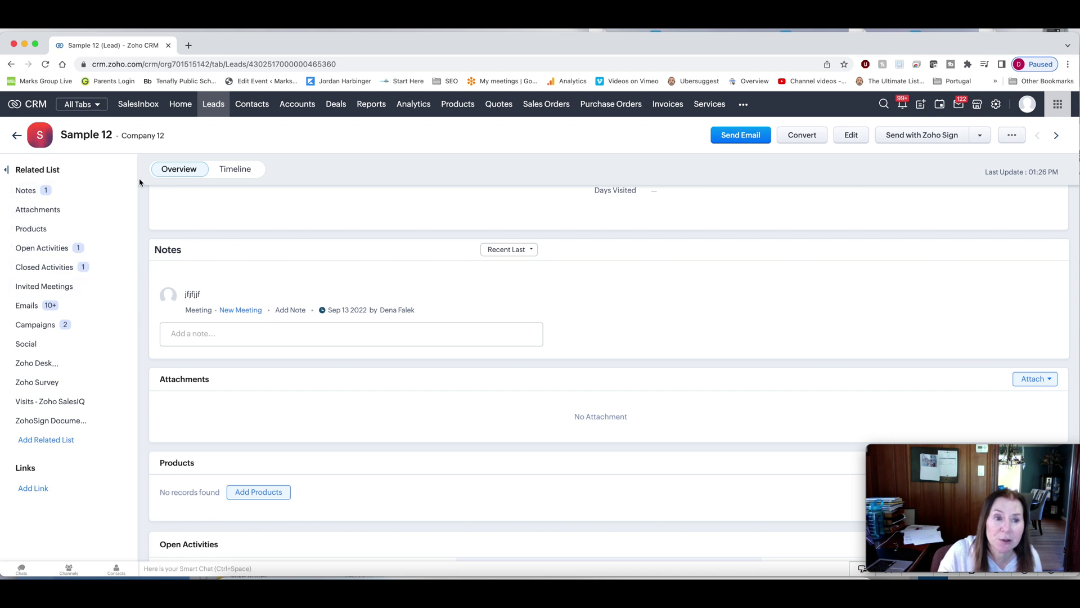
{"action": "scroll", "coordinate": [503, 298], "scroll_direction": "up", "scroll_amount": 3}
{"action": "scroll", "coordinate": [503, 298], "scroll_direction": "up", "scroll_amount": 5}
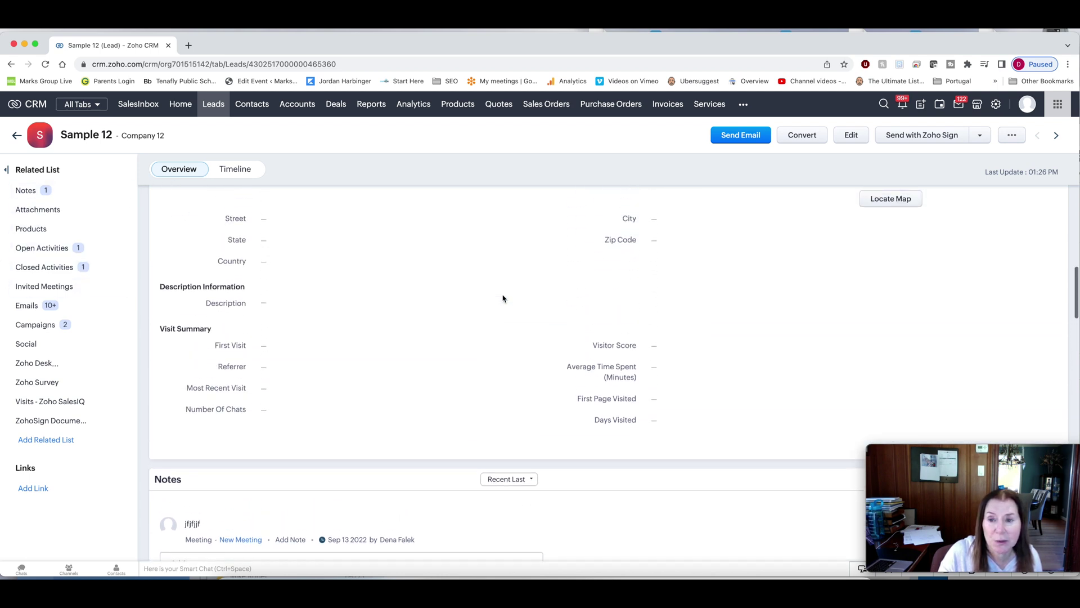
{"action": "scroll", "coordinate": [503, 298], "scroll_direction": "up", "scroll_amount": 6}
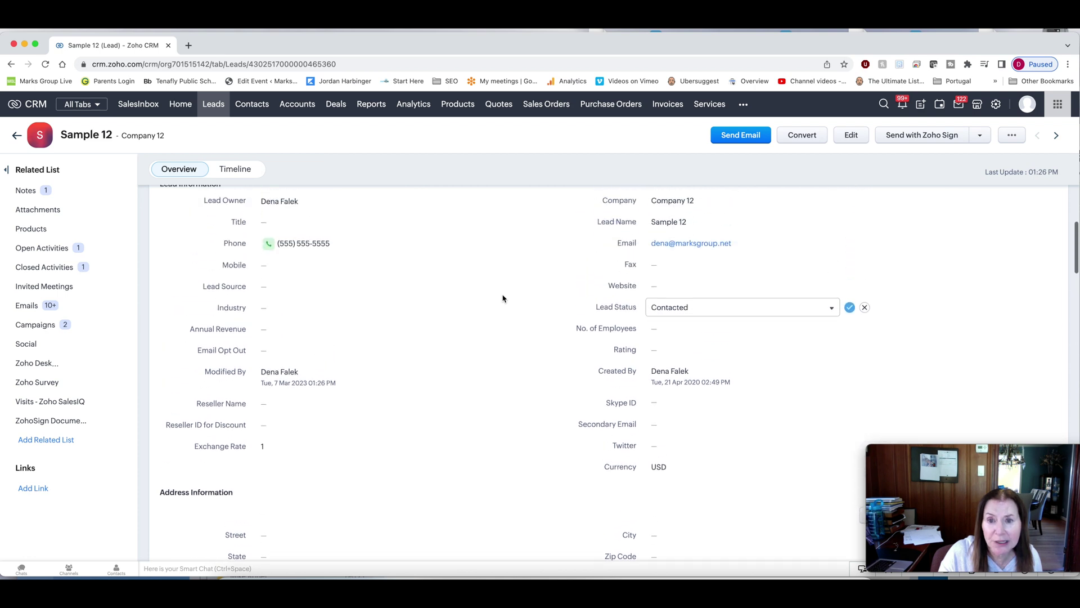
{"action": "scroll", "coordinate": [503, 298], "scroll_direction": "up", "scroll_amount": 1}
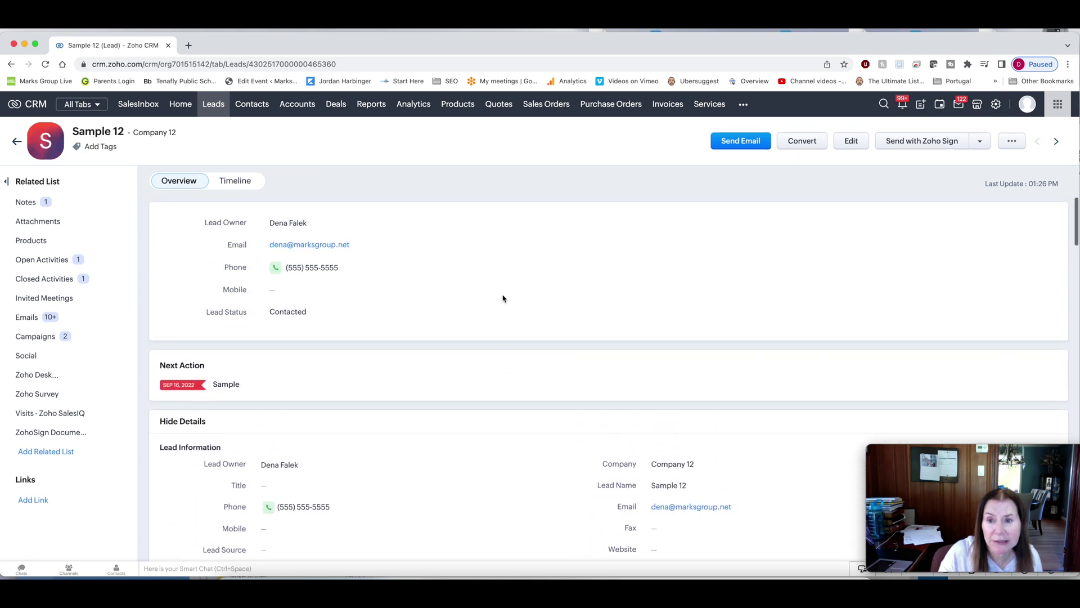
{"action": "left_click", "coordinate": [808, 146]}
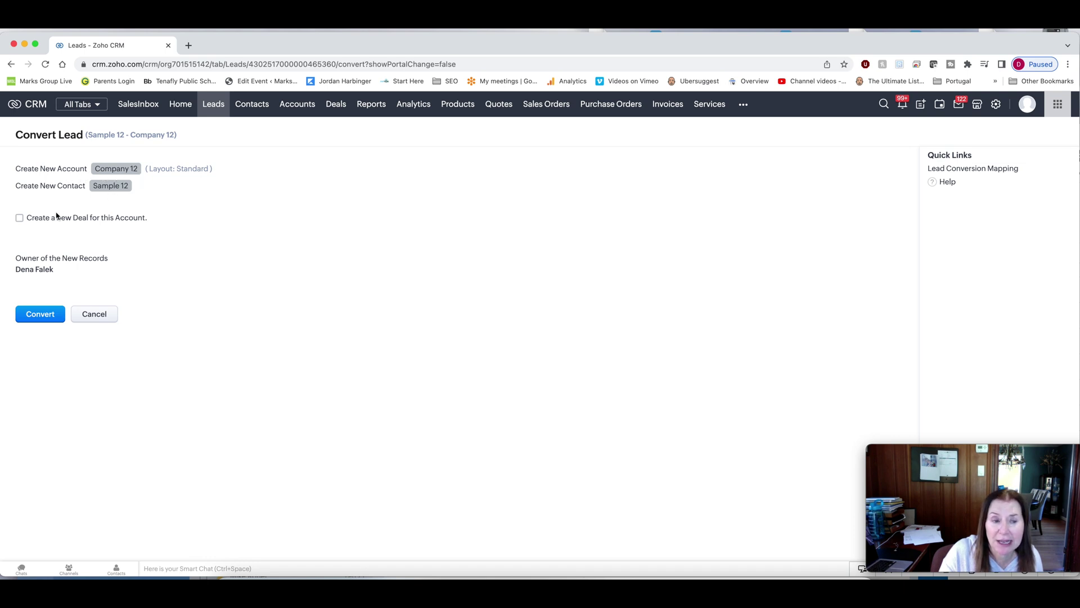
Step: Check, then uncheck, 'Create a new Deal for this Account' so no deal is created
{"action": "left_click", "coordinate": [20, 220]}
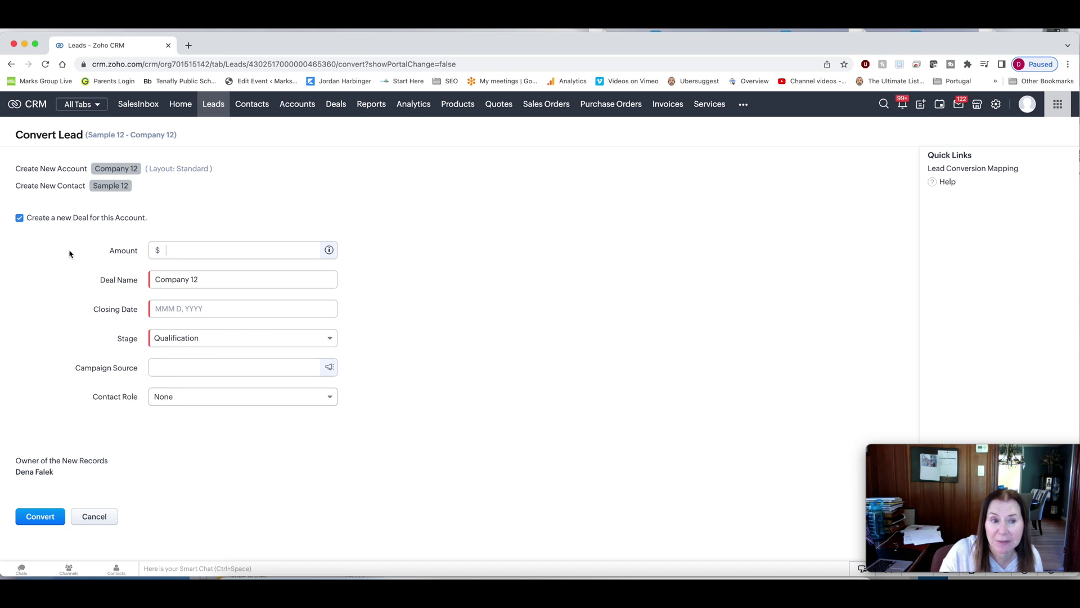
{"action": "left_click", "coordinate": [19, 219]}
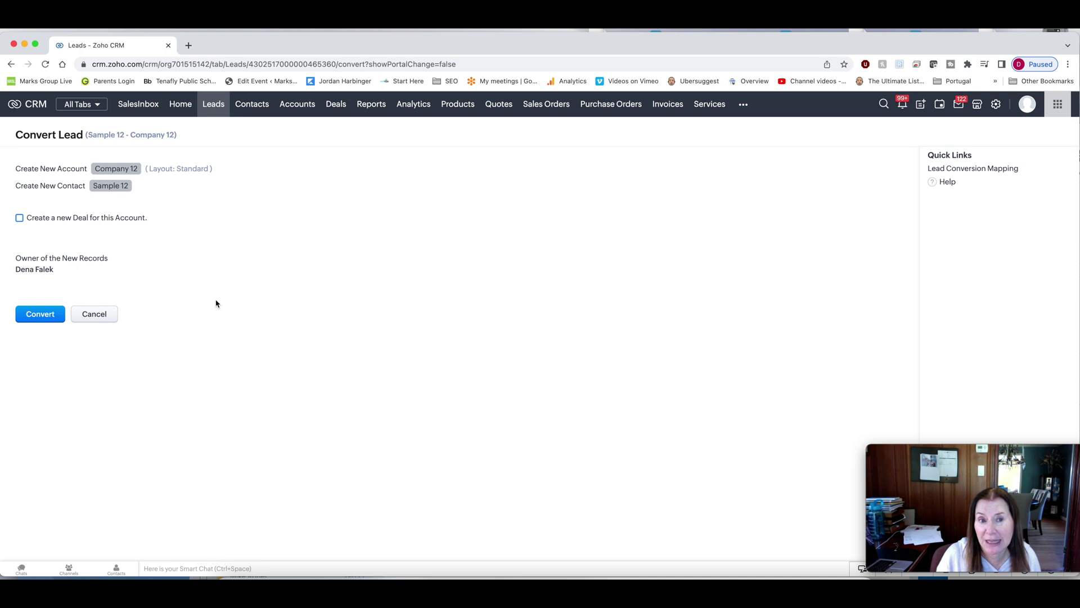
Step: Convert Sample 12 to account Company 12 and contact Sample 12, then open it under Converted Leads
{"action": "left_click", "coordinate": [50, 323]}
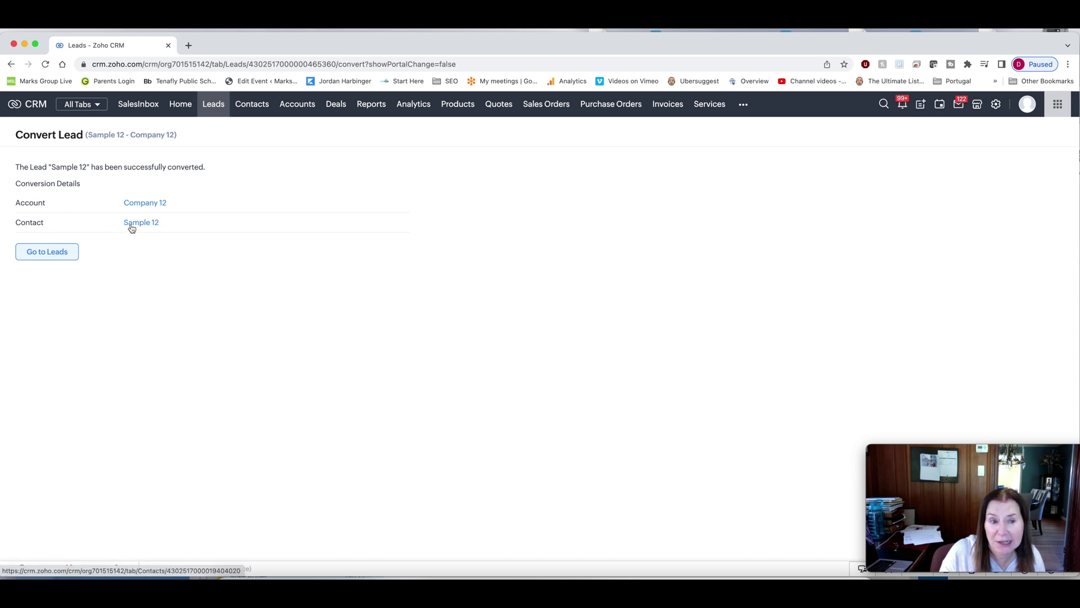
{"action": "left_click", "coordinate": [50, 256]}
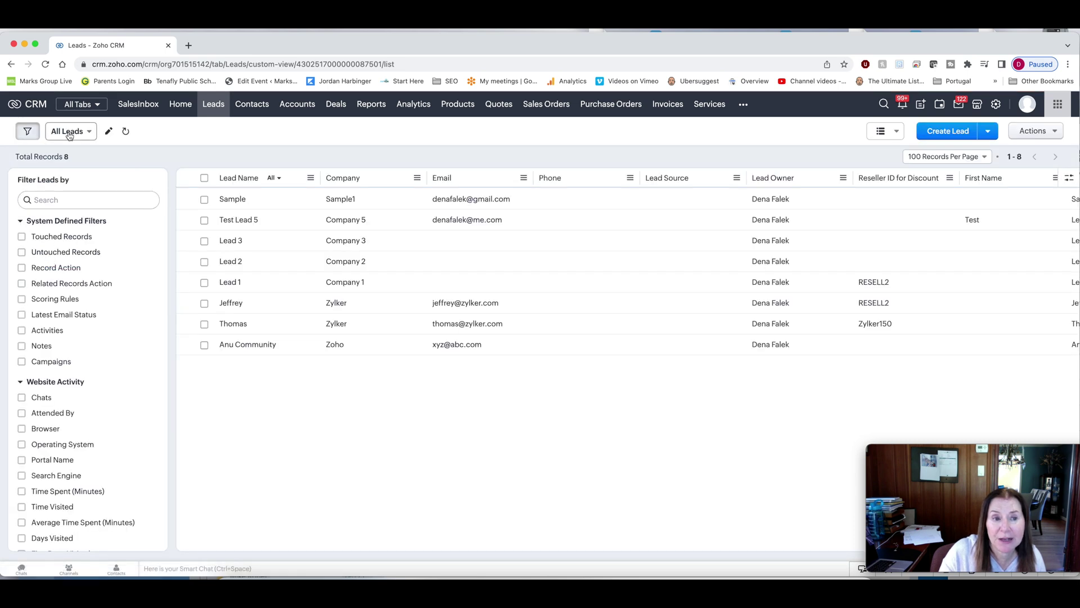
{"action": "left_click", "coordinate": [69, 133]}
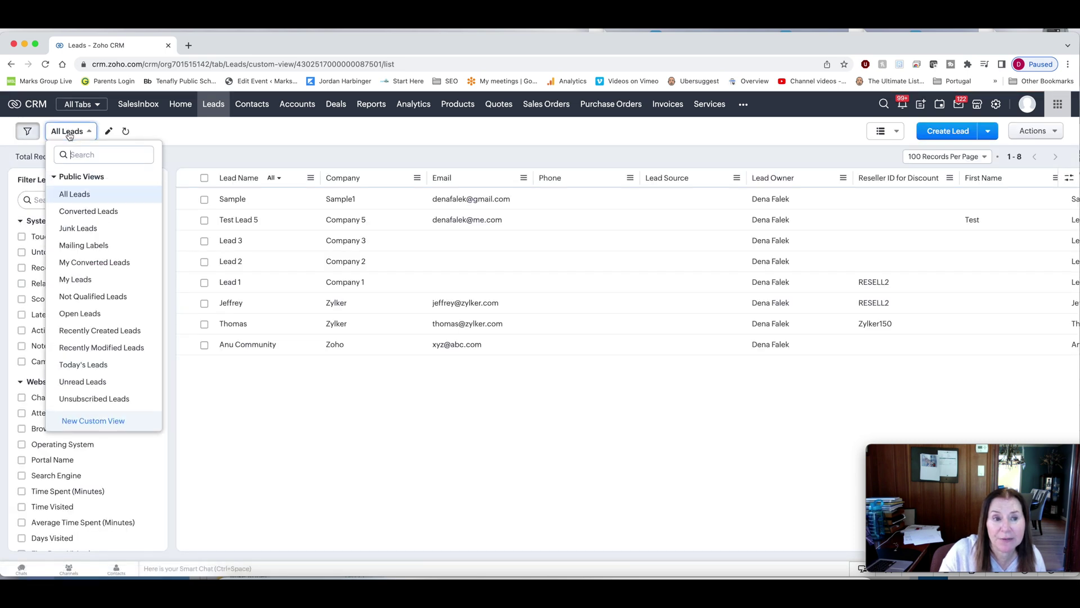
{"action": "left_click", "coordinate": [75, 212]}
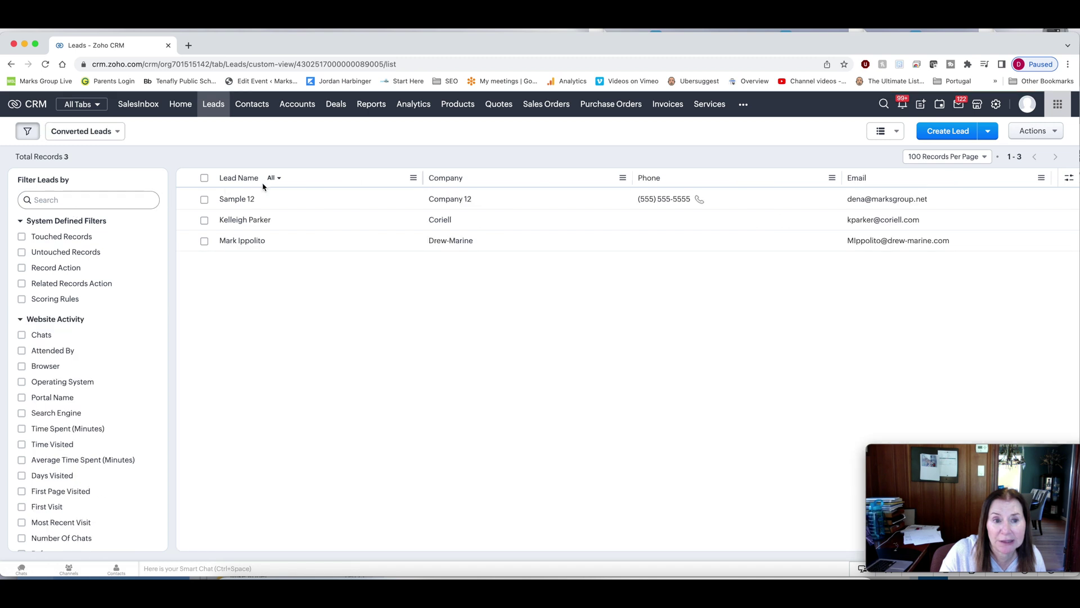
{"action": "left_click", "coordinate": [232, 199]}
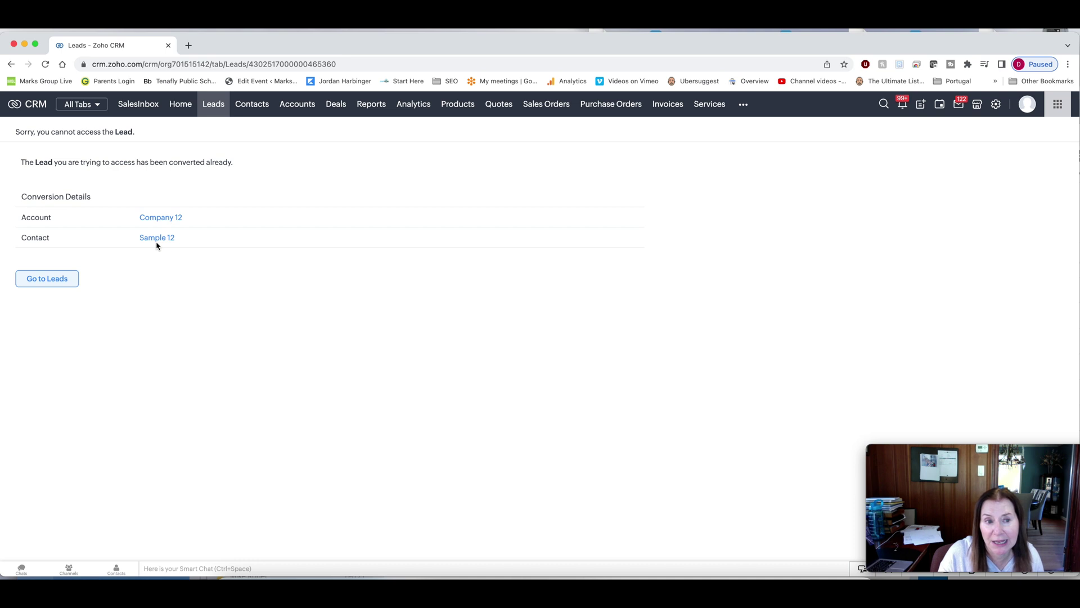
Step: Return from the conversion notice to the leads list, now showing 8 leads
{"action": "left_click", "coordinate": [213, 104]}
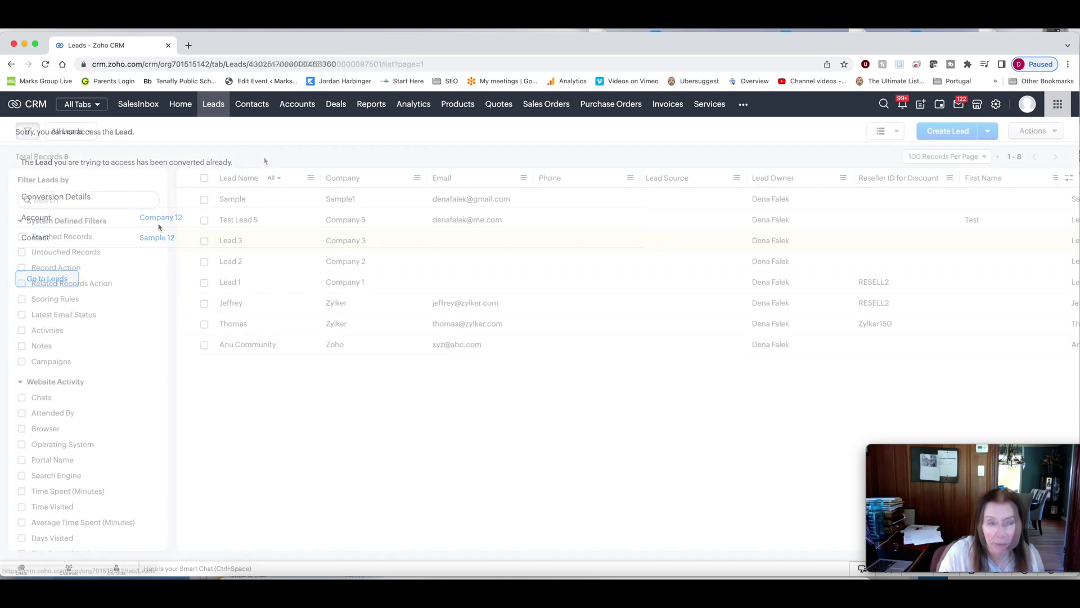